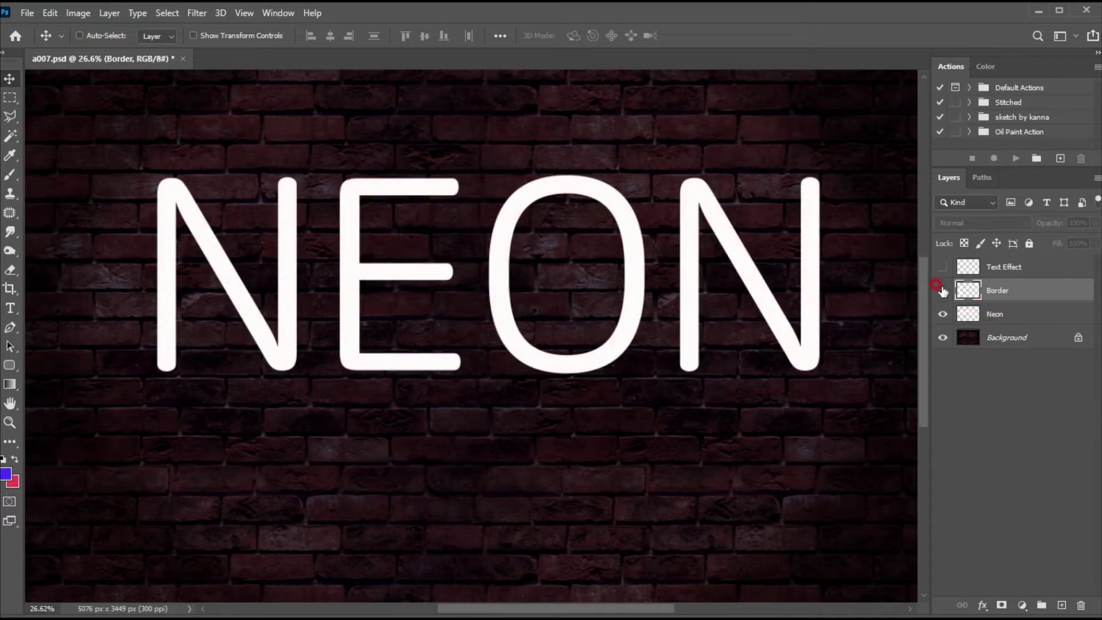
Step: Make the Border and Text Effect layers visible
left_click(942, 290)
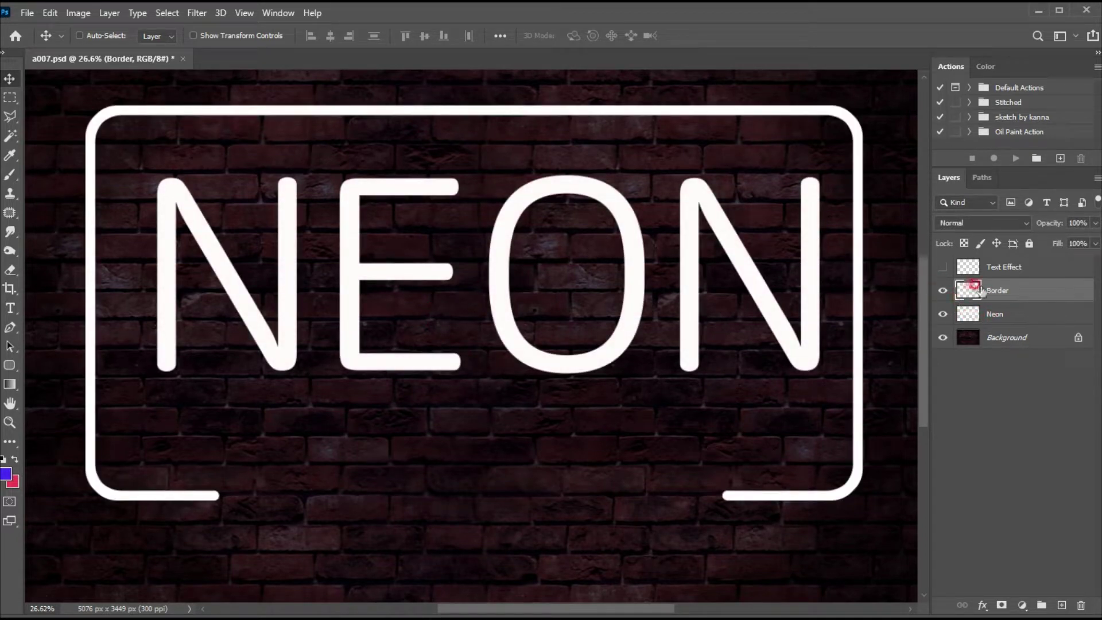
left_click(942, 267)
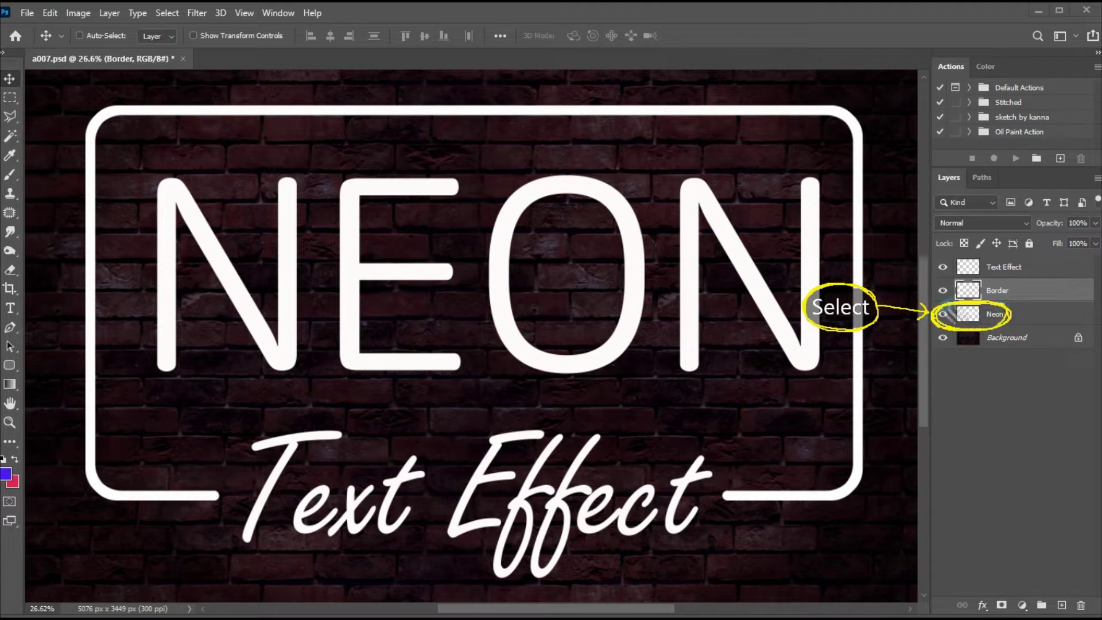
Step: Add a purple Inner Glow to the Neon layer with Normal blending, 80% opacity, Edge source and a size of 57 px
left_click(992, 325)
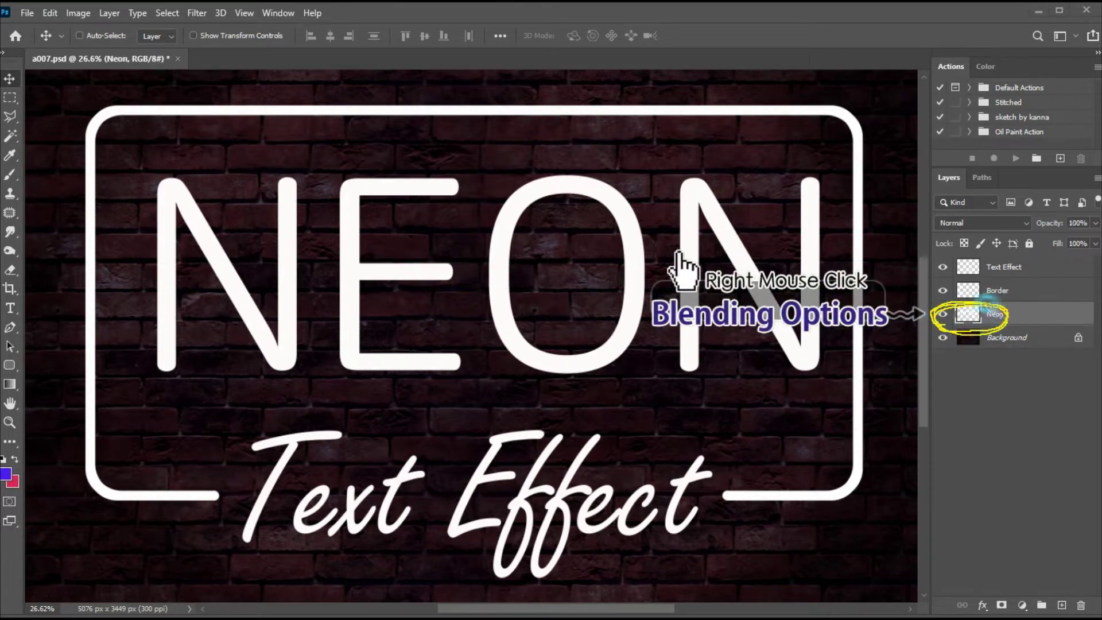
right_click(973, 316)
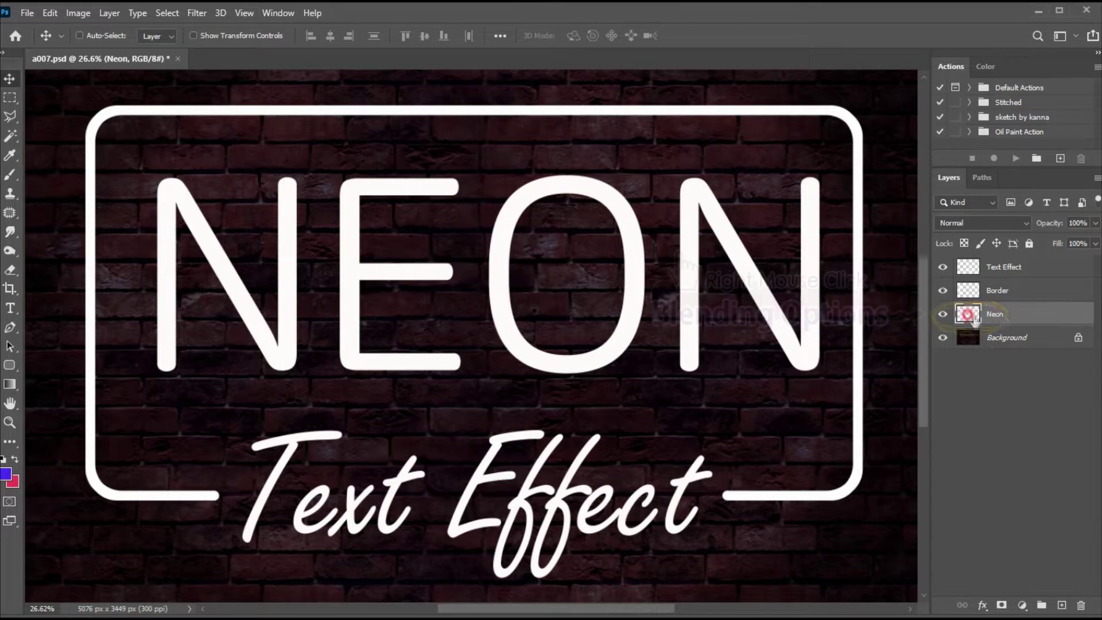
right_click(1006, 312)
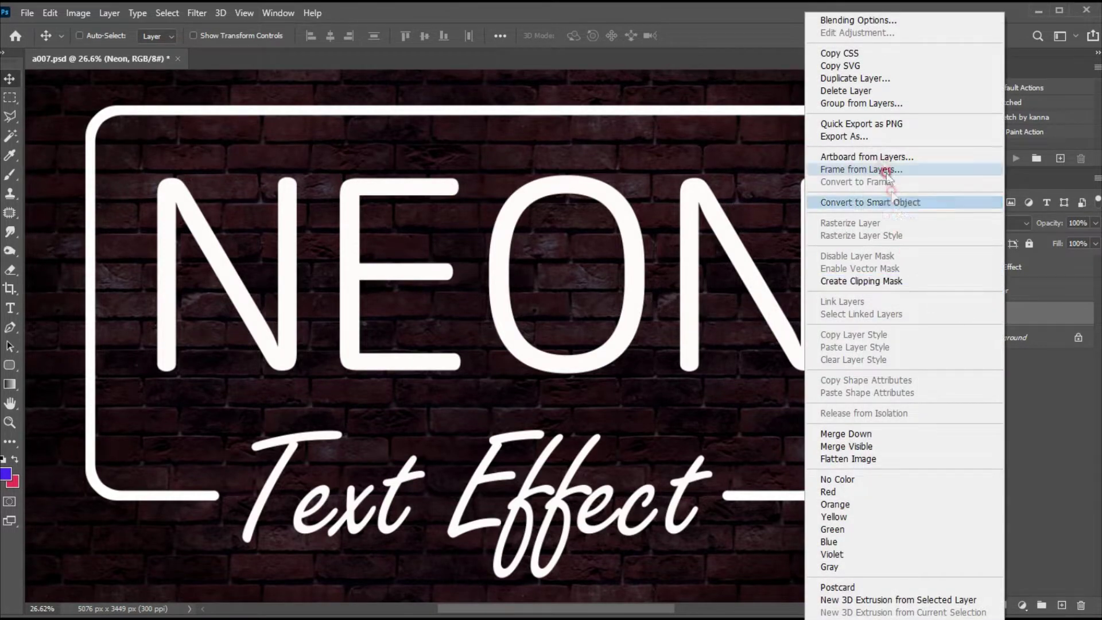
left_click(846, 21)
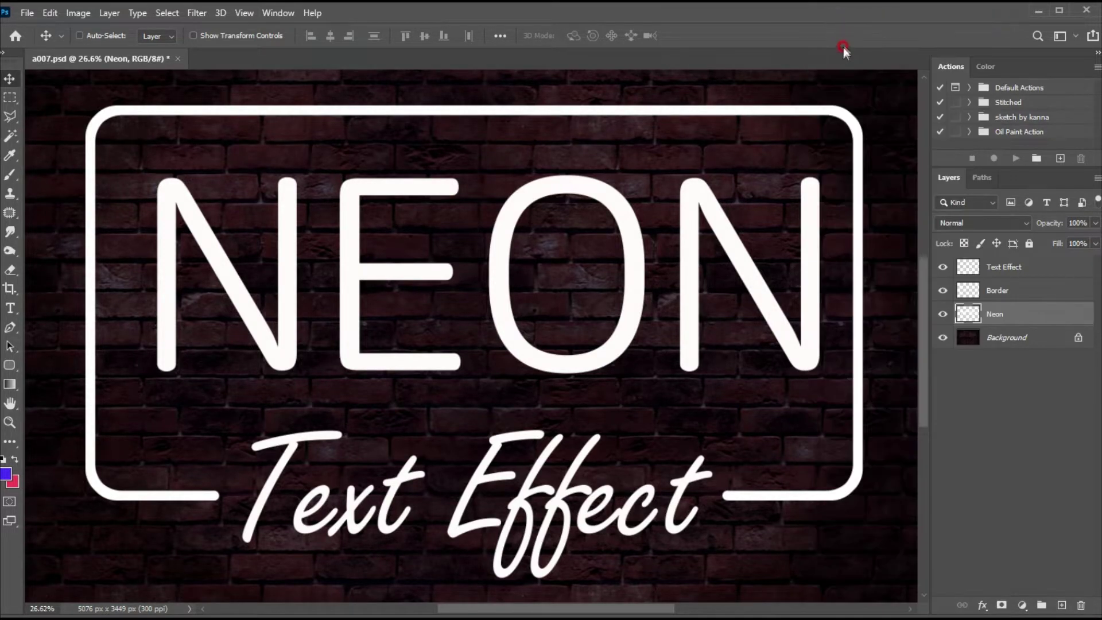
left_click_drag(681, 160, 659, 130)
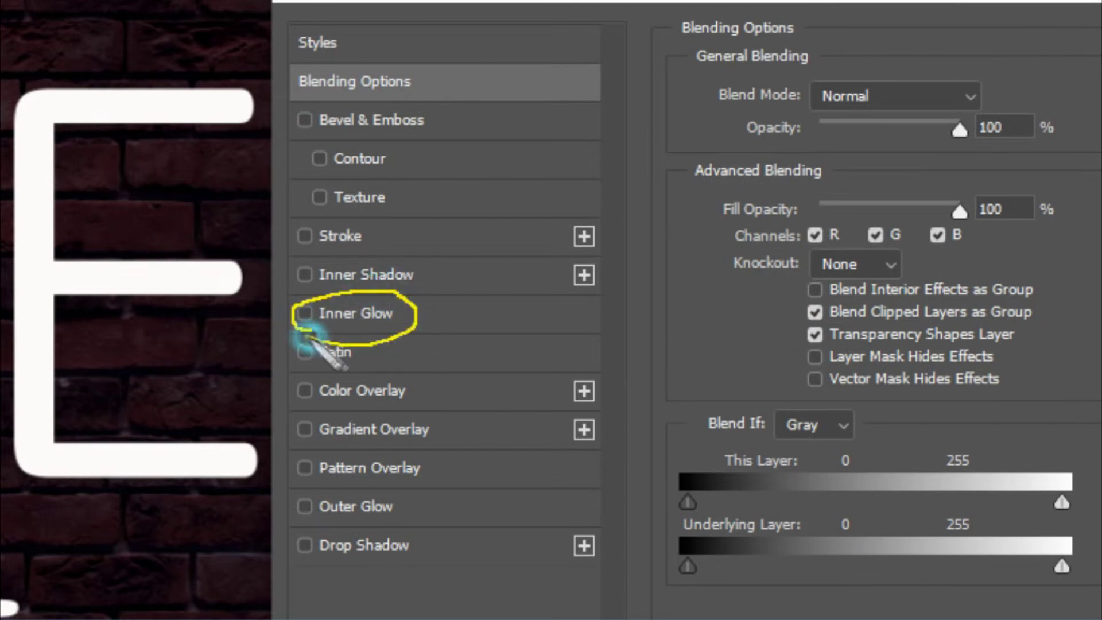
left_click(306, 314)
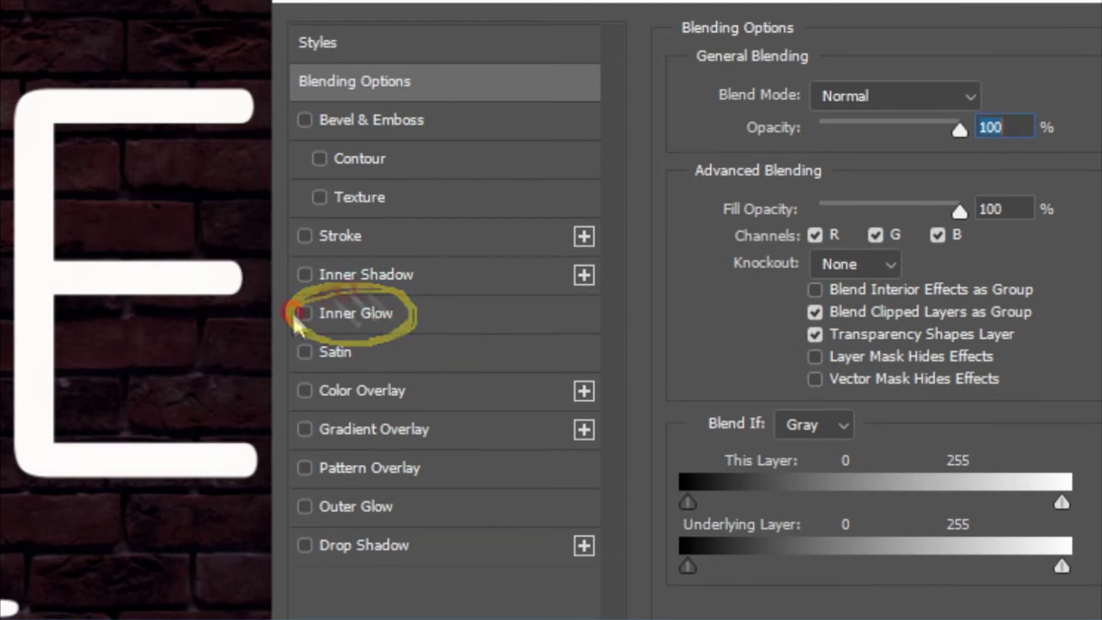
left_click(376, 313)
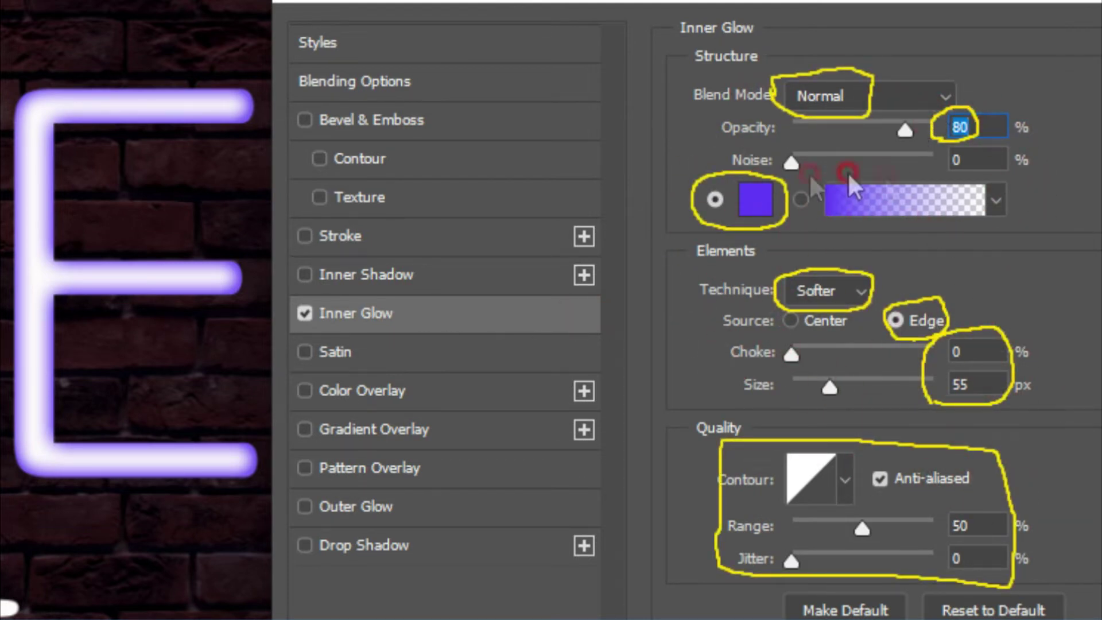
left_click(835, 418)
mouse_move(831, 388)
left_mouse_down()
mouse_move(908, 384)
mouse_move(759, 394)
mouse_move(894, 387)
mouse_move(818, 391)
mouse_move(831, 388)
left_mouse_up()
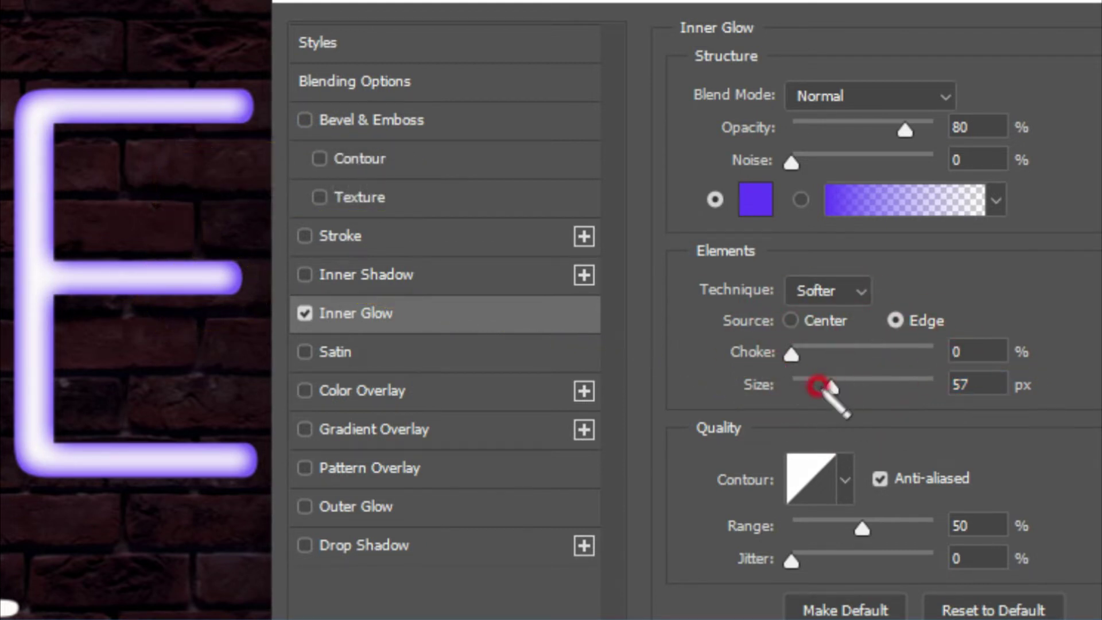
Step: Add a purple Outer Glow to the Neon layer with Normal blending, 70% opacity and a size of 161 px
mouse_move(309, 525)
left_mouse_down()
mouse_move(402, 505)
mouse_move(278, 501)
mouse_move(396, 504)
mouse_move(305, 481)
mouse_move(388, 520)
mouse_move(322, 480)
mouse_move(353, 526)
left_mouse_up()
left_click(302, 510)
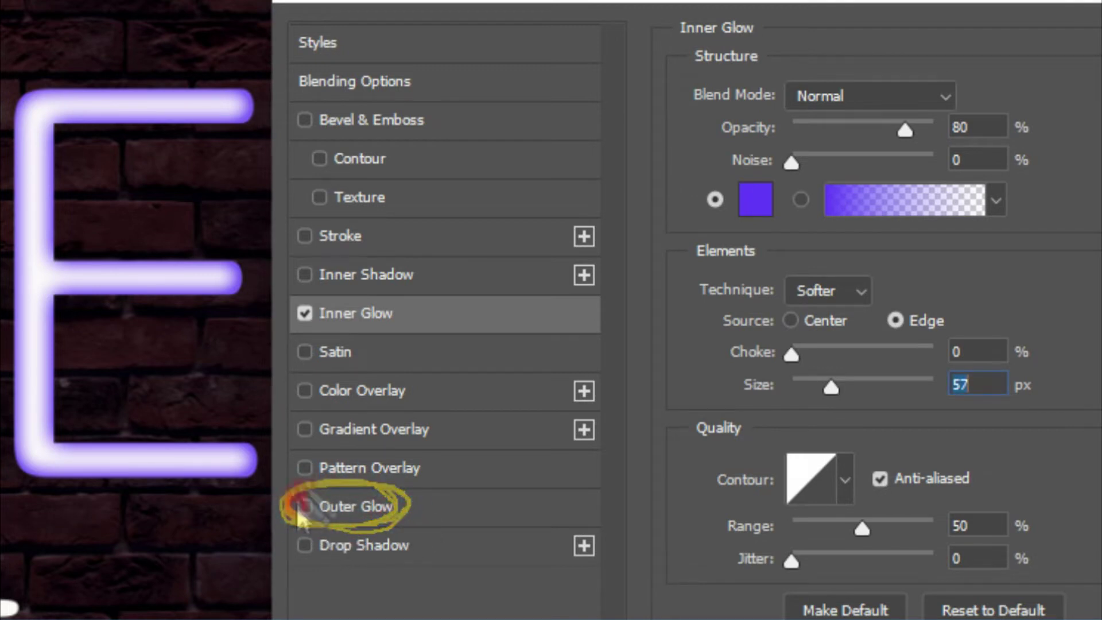
left_click(393, 504)
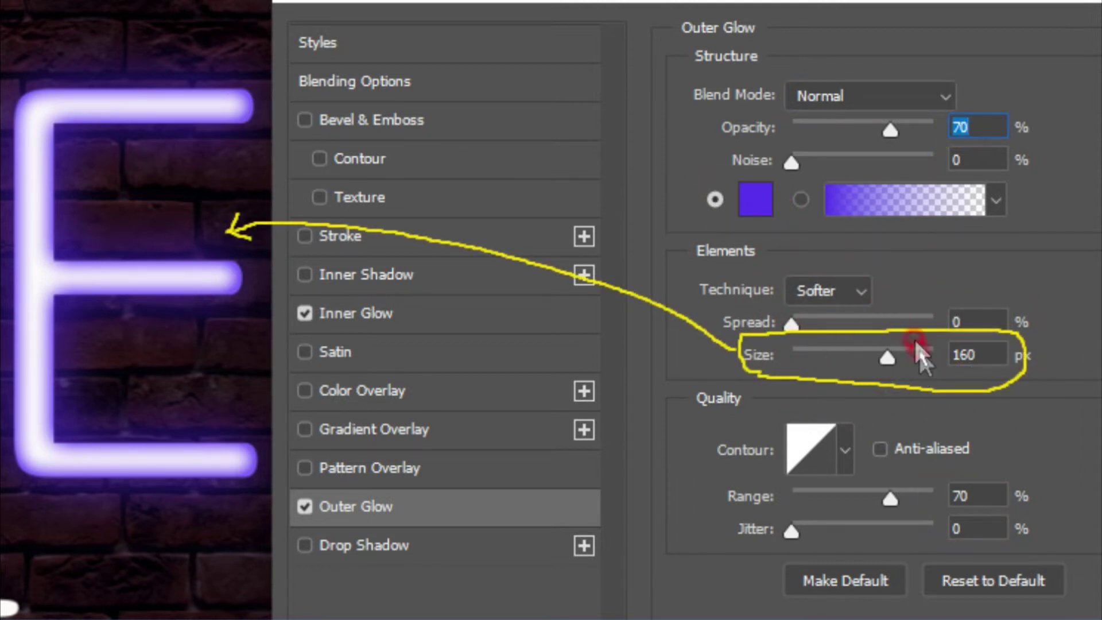
left_click_drag(940, 355, 887, 351)
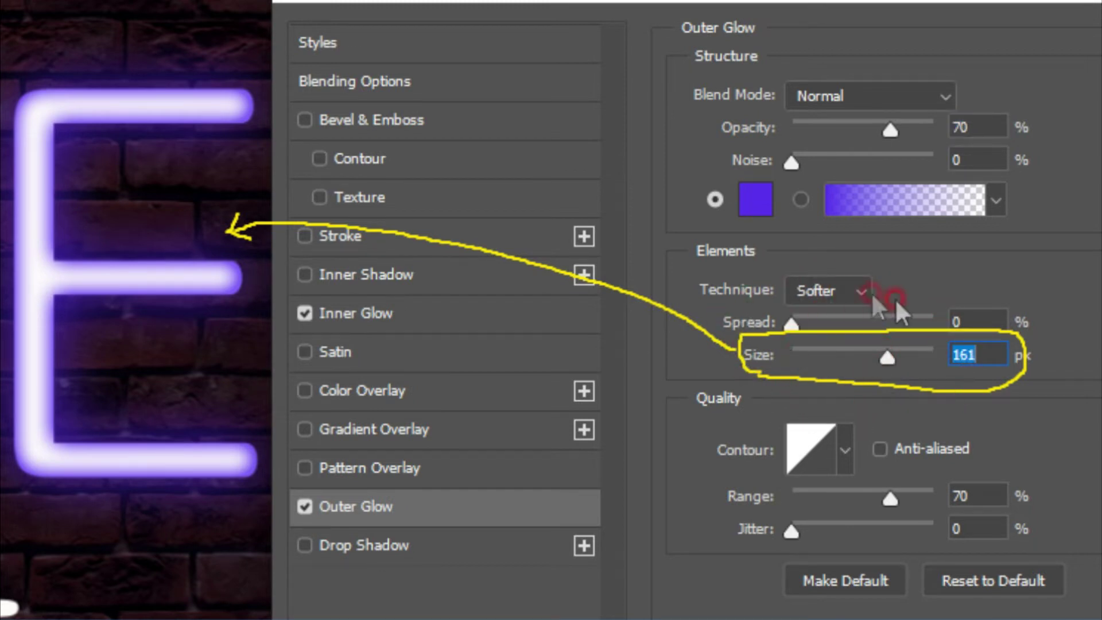
Step: Add a blue Drop Shadow to the Neon layer with Screen blending, 100% opacity, 0 px distance and a size of 128 px, and apply the layer style
mouse_move(295, 539)
left_mouse_down()
mouse_move(402, 526)
mouse_move(300, 561)
mouse_move(401, 546)
mouse_move(291, 522)
mouse_move(308, 560)
left_mouse_up()
left_click(395, 543)
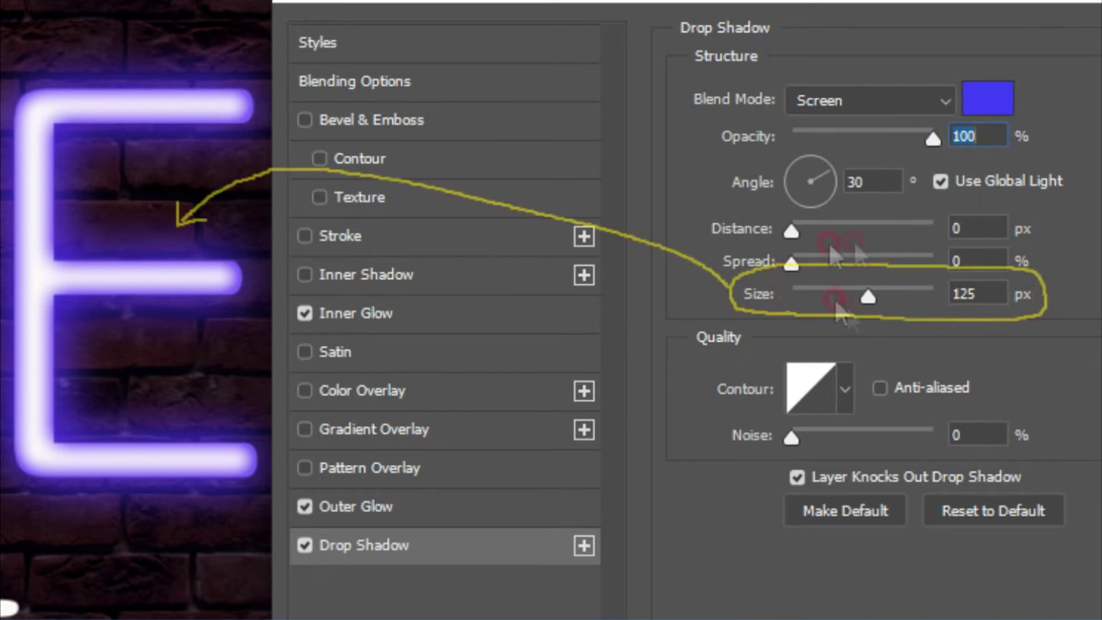
left_click_drag(836, 300, 873, 296)
left_click(978, 294)
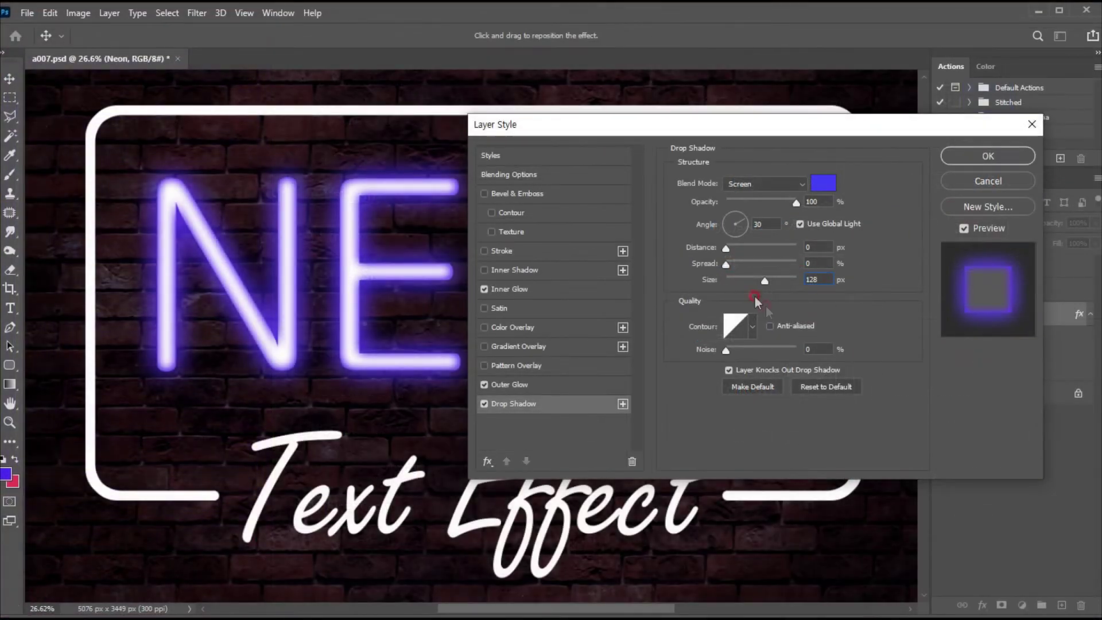
left_click(968, 158)
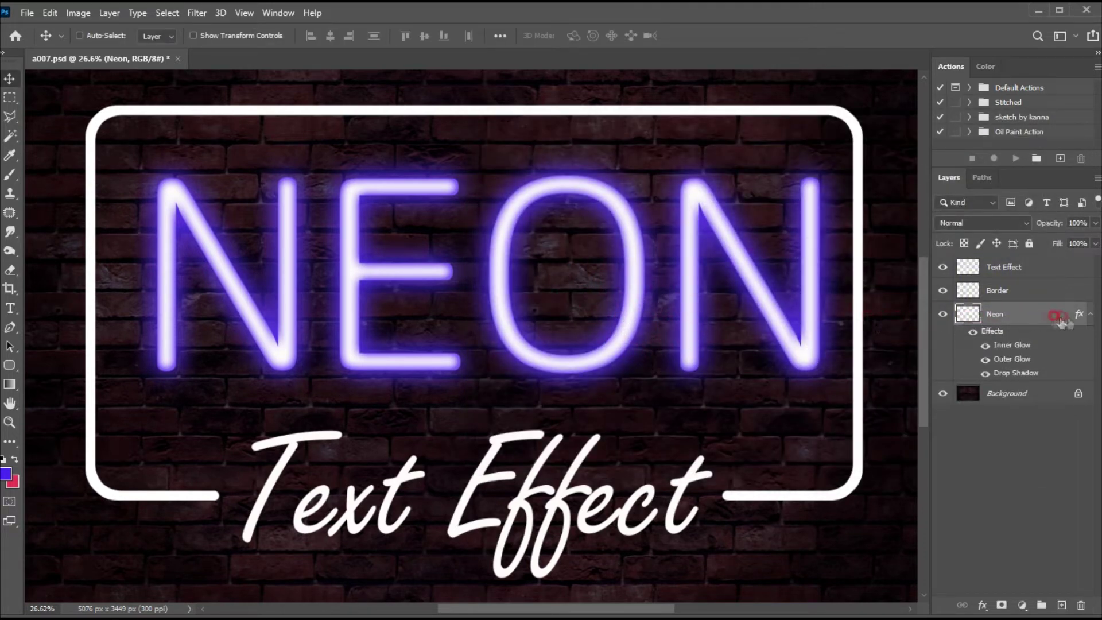
Step: Collapse the Neon layer's effects and add a purple Inner Glow to the Border layer with a size of 35 px
left_click(1090, 314)
left_click(1021, 292)
right_click(998, 289)
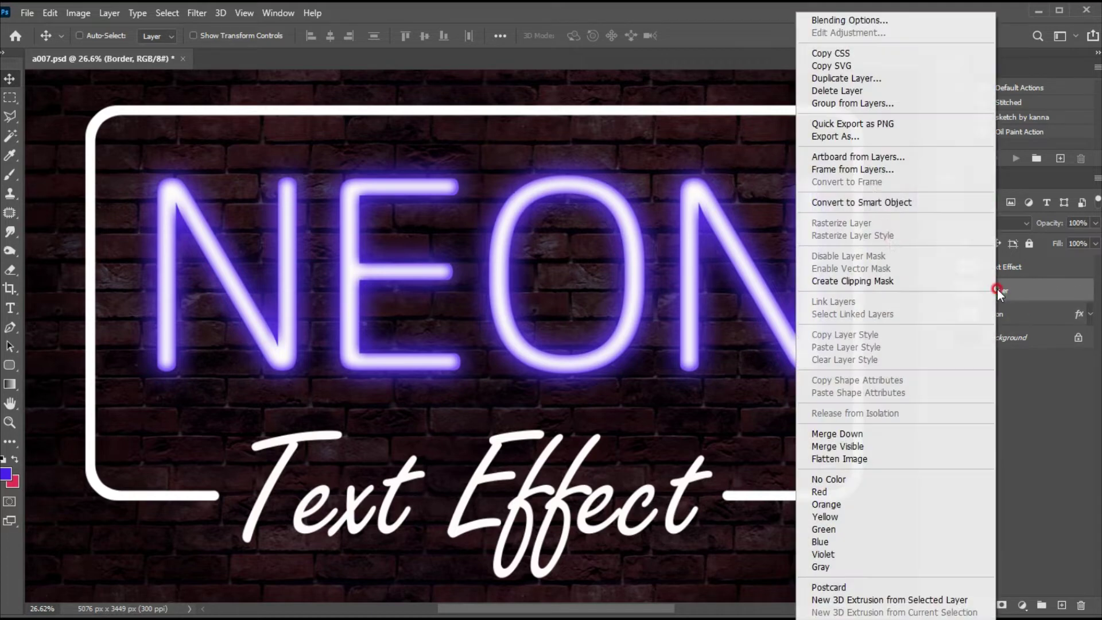
left_click(819, 197)
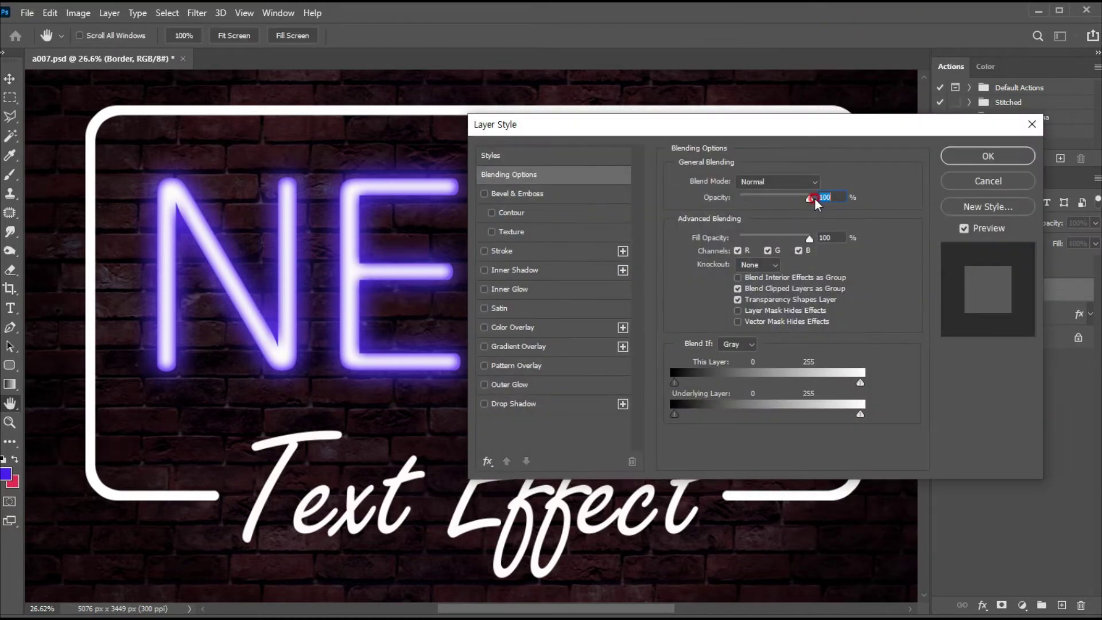
left_click_drag(594, 128, 608, 152)
left_click(550, 312)
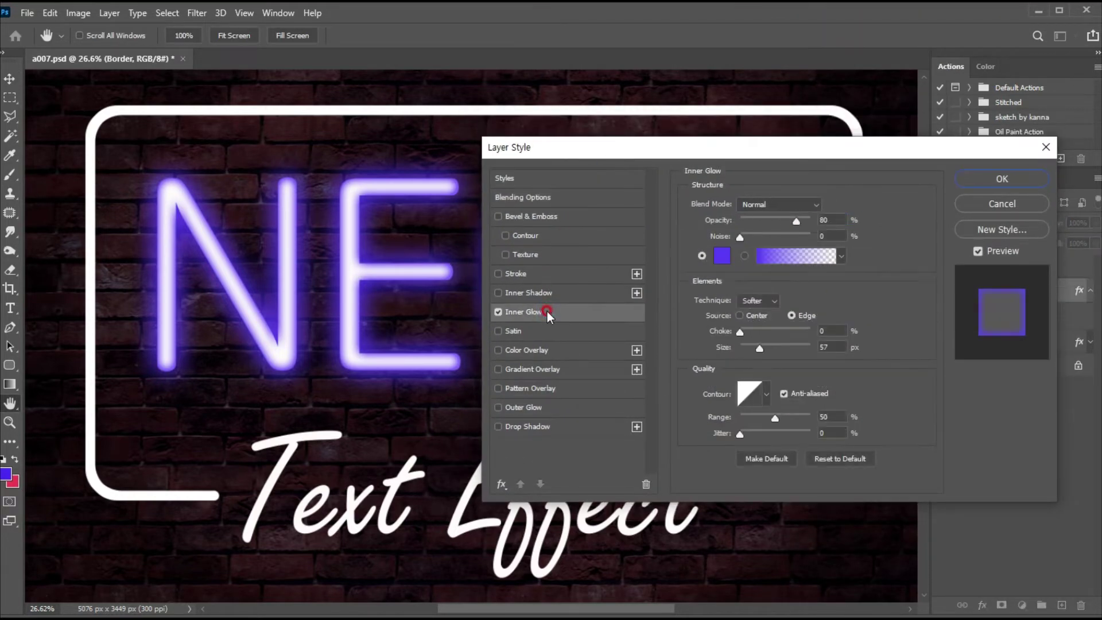
left_click_drag(764, 351, 756, 351)
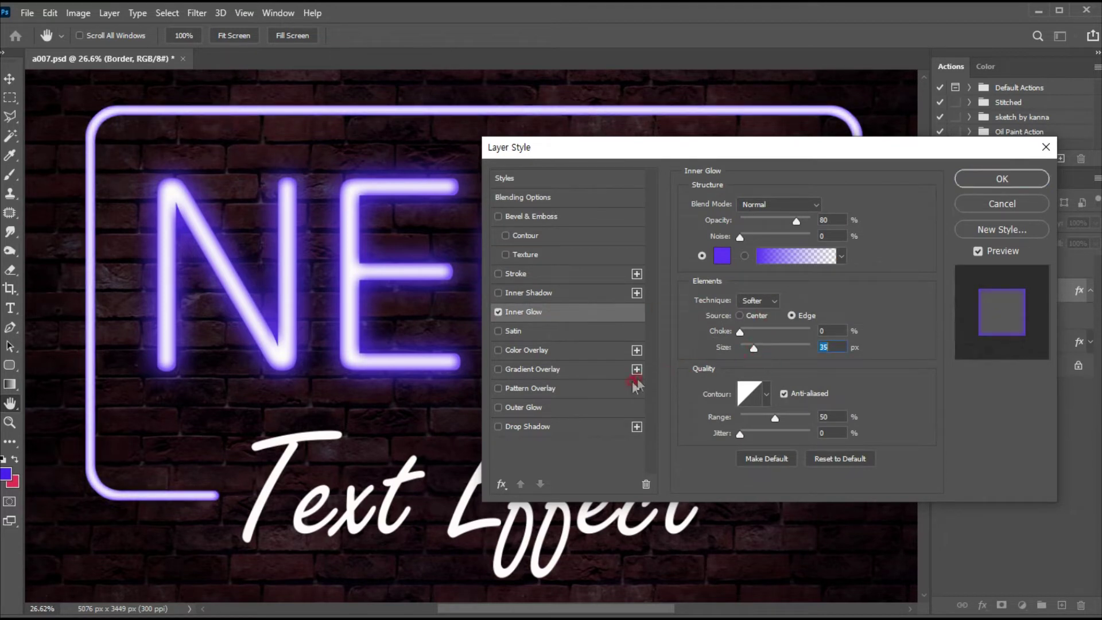
Step: Add an Outer Glow of 111 px and a Screen-mode Drop Shadow of 106 px to the Border layer, and apply the style
left_click(591, 407)
left_click_drag(777, 334, 771, 304)
left_click(590, 427)
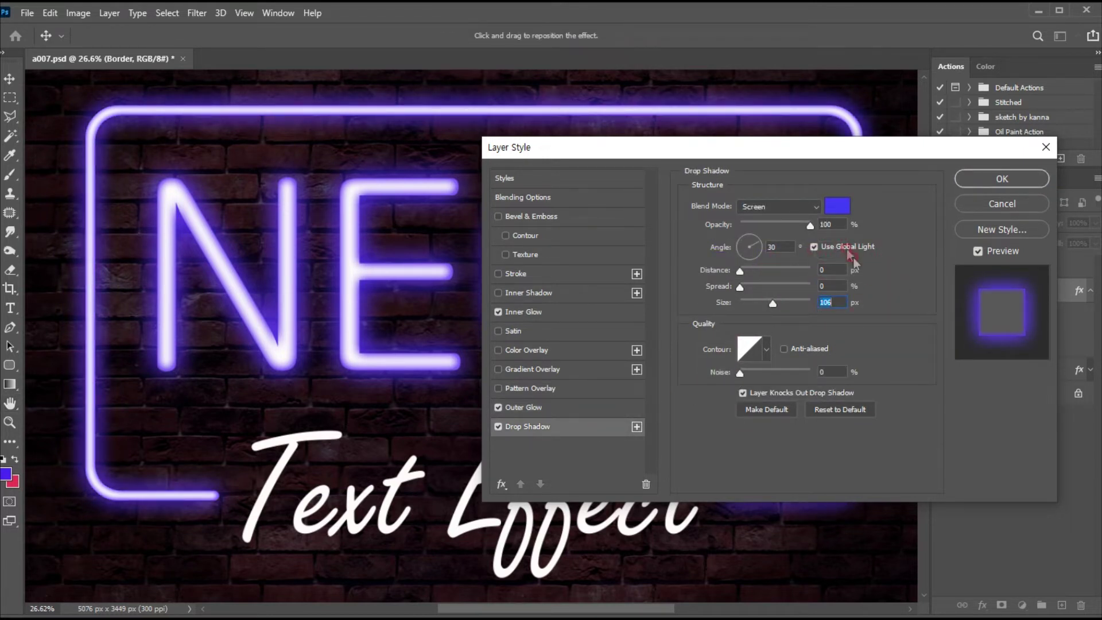
left_click(972, 180)
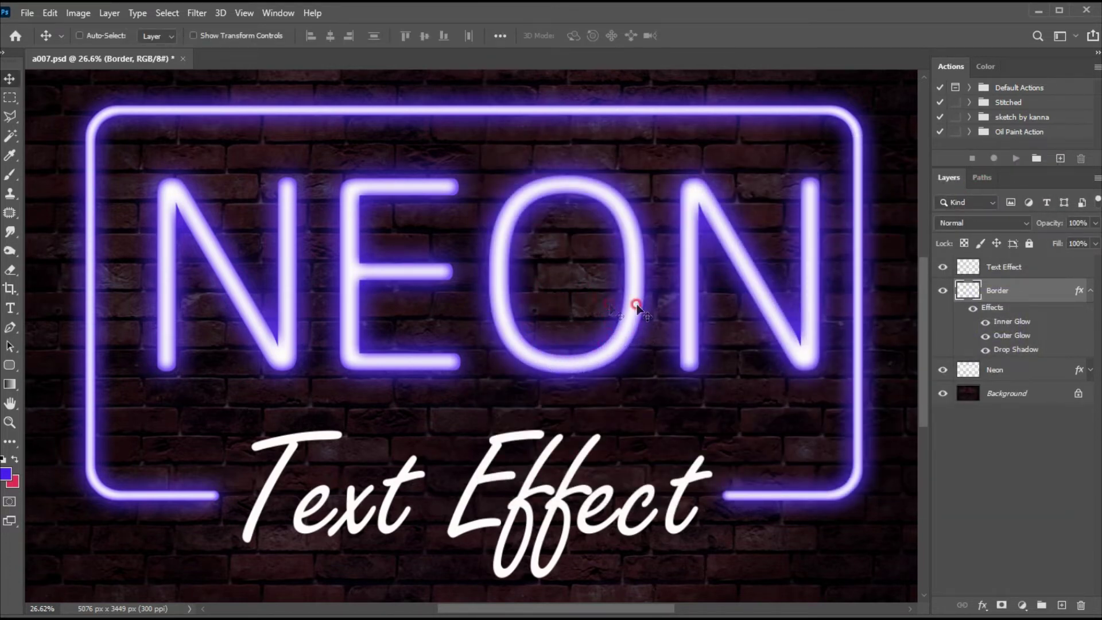
Step: Collapse the Border layer's effects and add a 35 px Inner Glow in red #fa3d4f to the Text Effect layer
left_click(1089, 293)
left_click(1014, 268)
right_click(1015, 268)
left_click(874, 21)
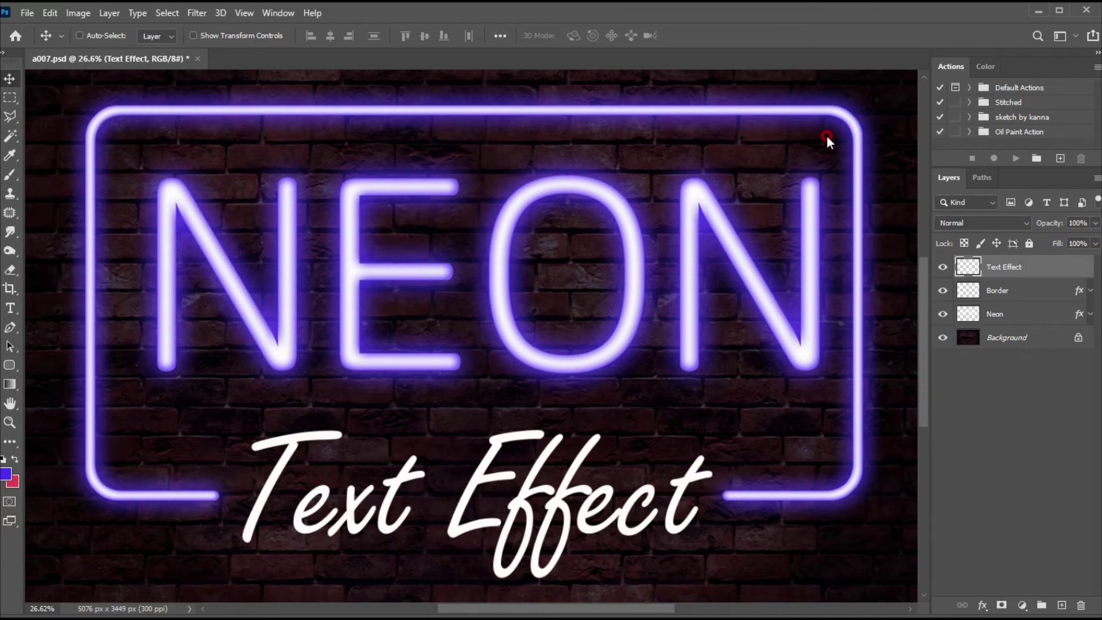
left_click_drag(761, 139, 735, 117)
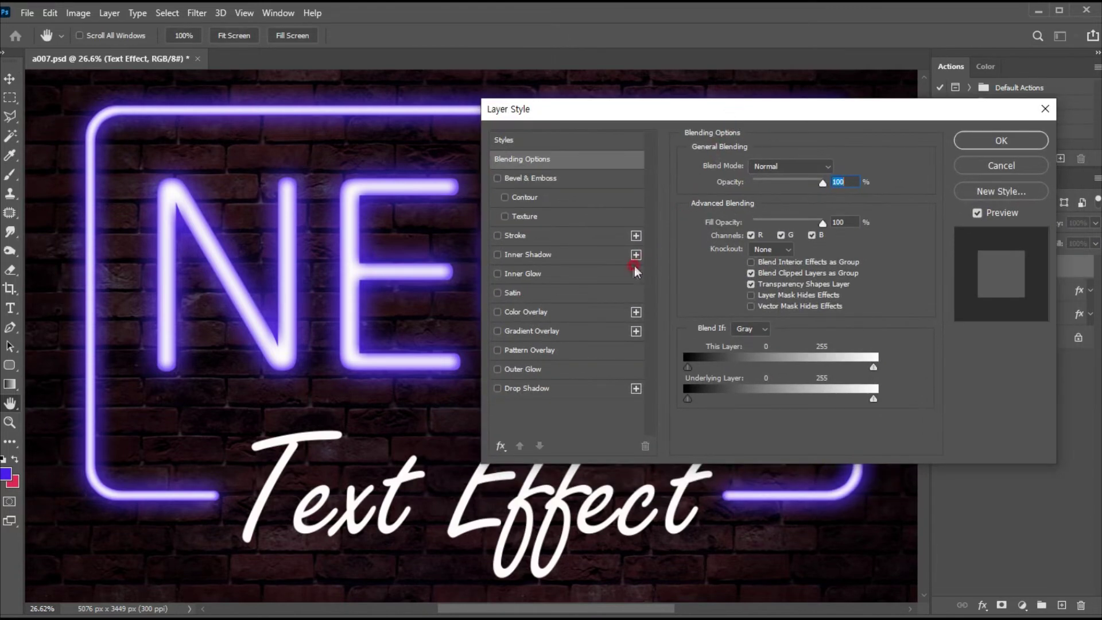
left_click(597, 278)
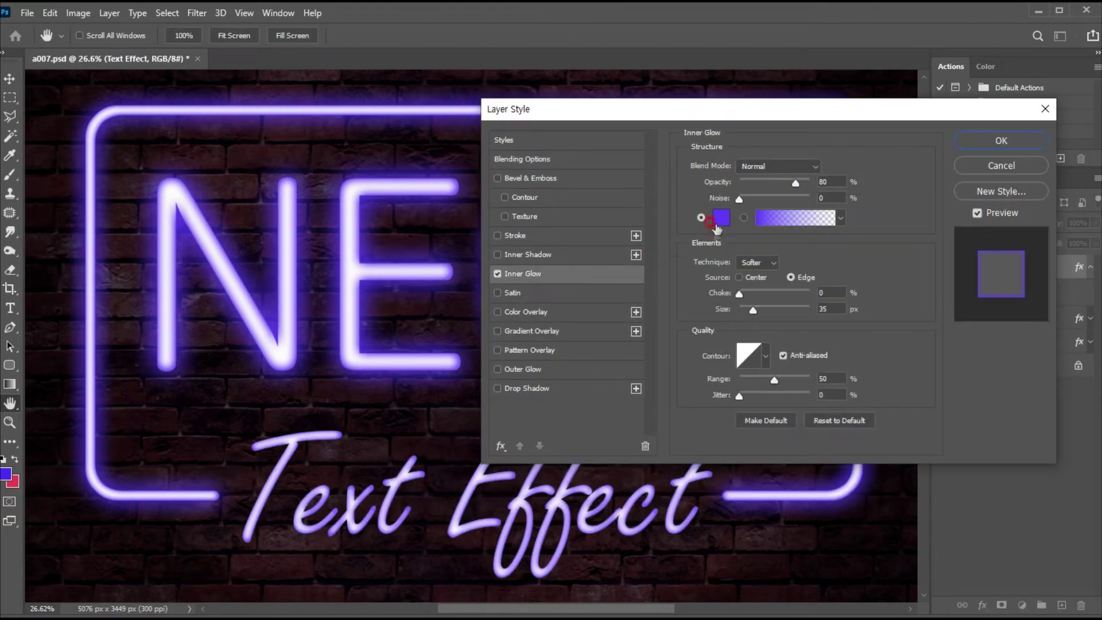
left_click(719, 222)
left_click(657, 223)
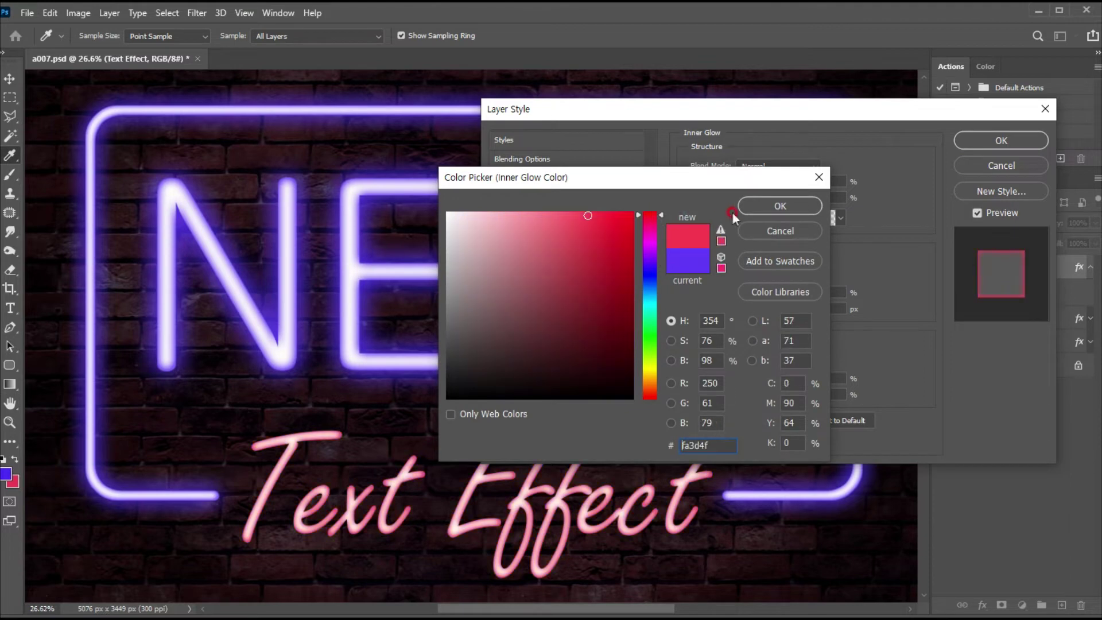
left_click(760, 208)
Step: Add an Outer Glow to the Text Effect layer in pinkish red with 70% opacity and a size of 111 px
left_click(558, 369)
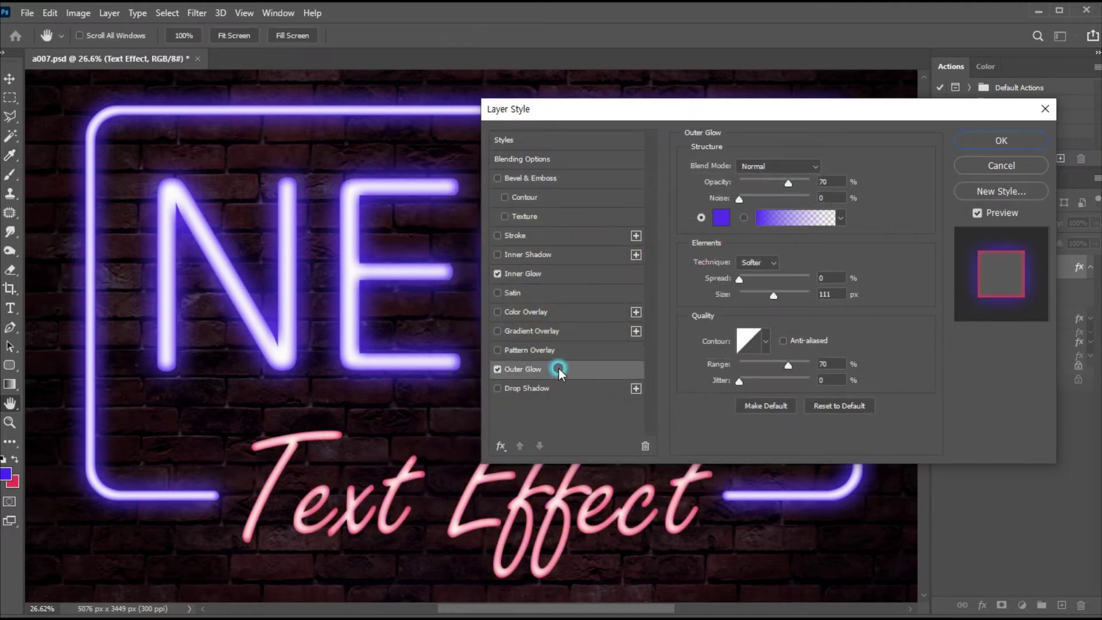
left_click(722, 218)
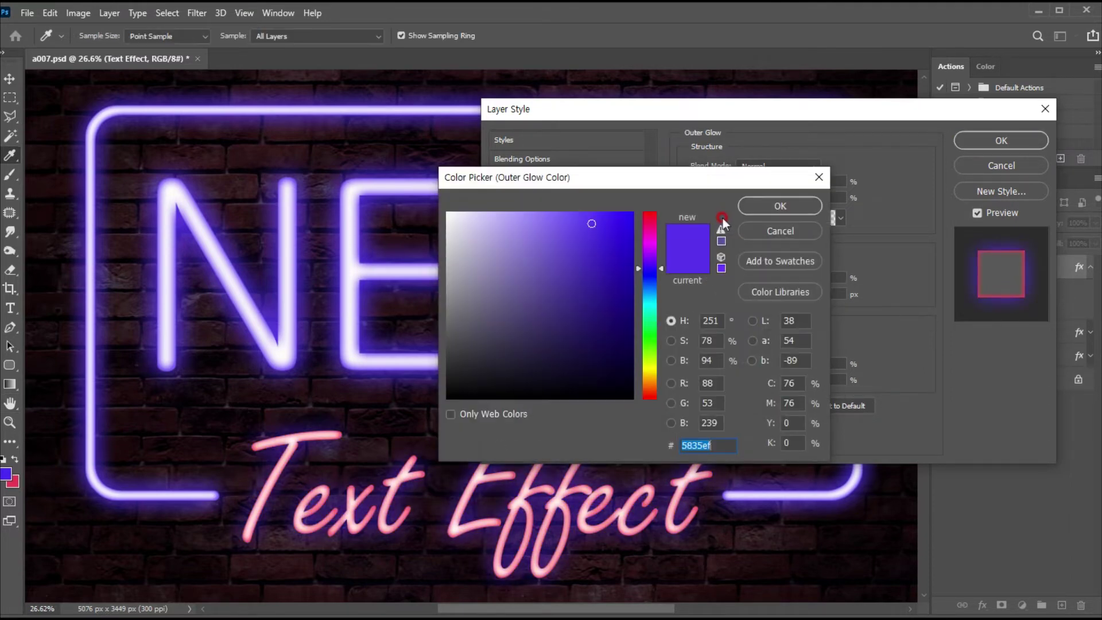
left_click(650, 216)
left_click(760, 208)
Step: Add a pinkish-red Drop Shadow with Screen blending and a size of 106 px to the Text Effect layer, apply the style and collapse its effects
left_click(593, 379)
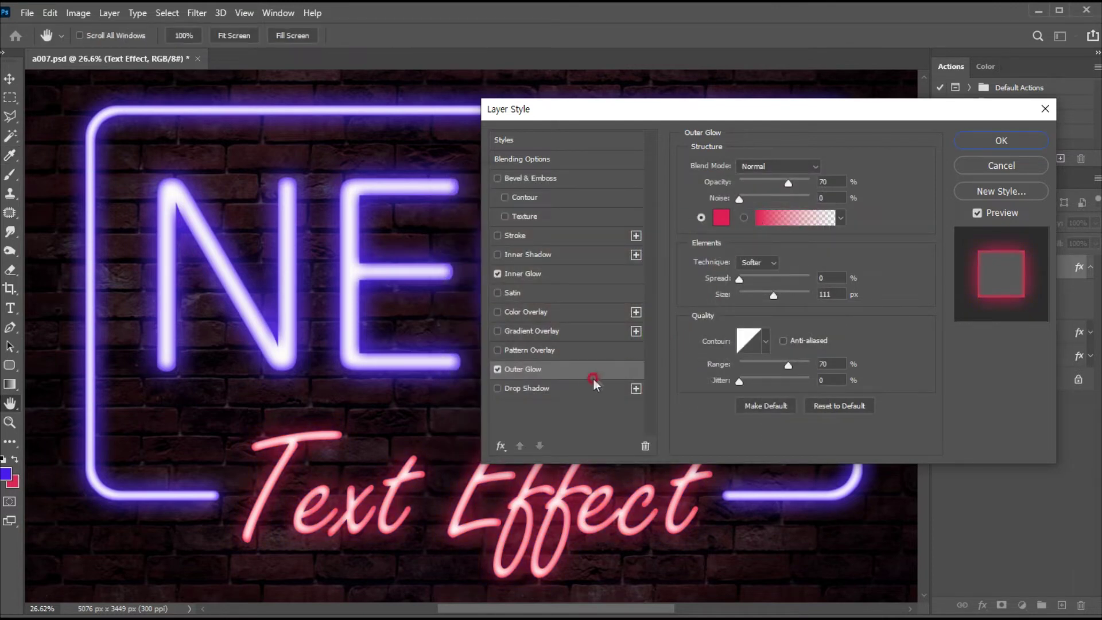
left_click(574, 389)
left_click(830, 171)
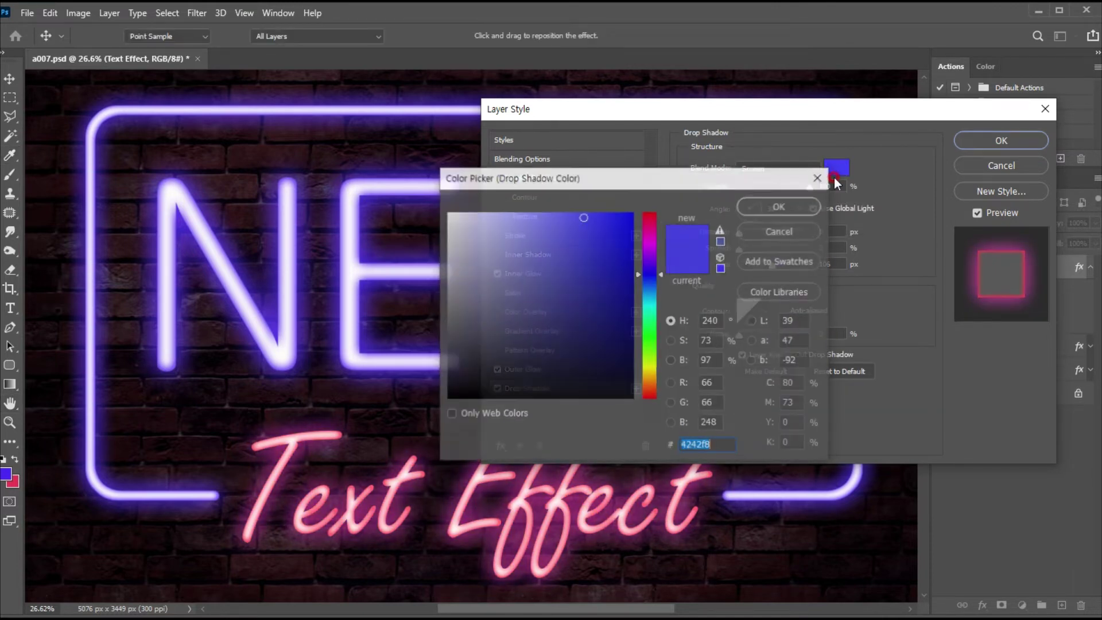
left_click(652, 216)
left_click(769, 207)
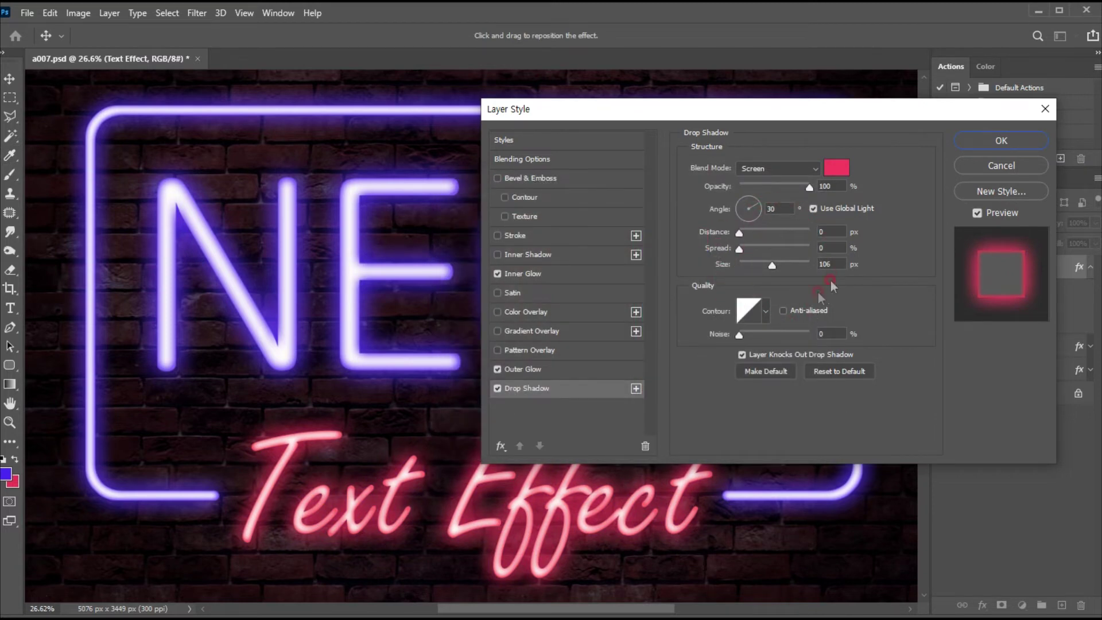
left_click(1002, 143)
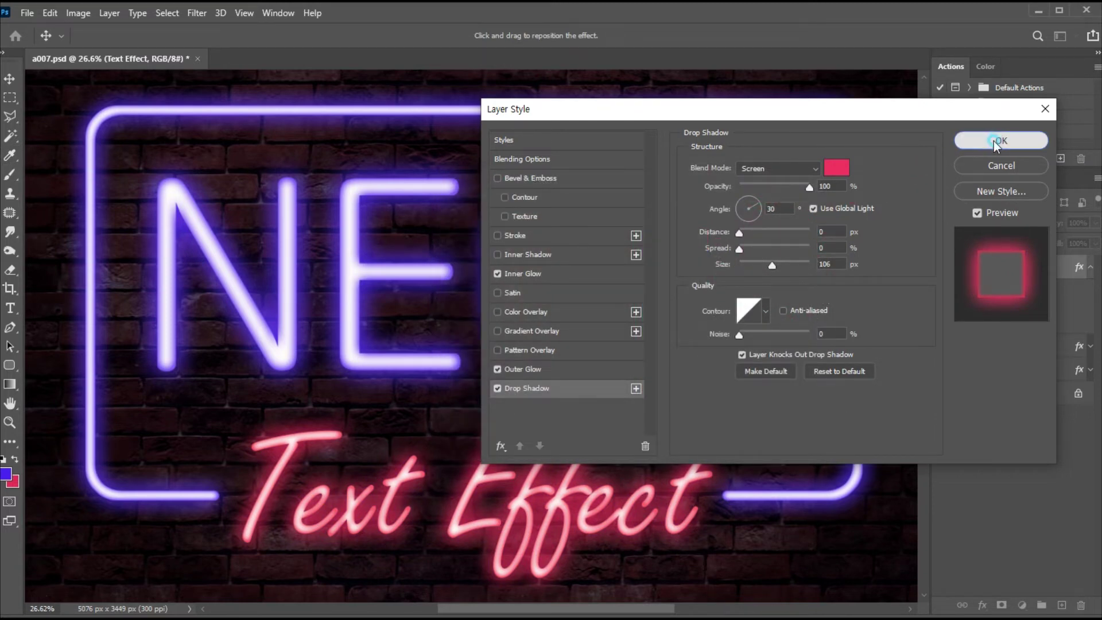
left_click(1080, 269)
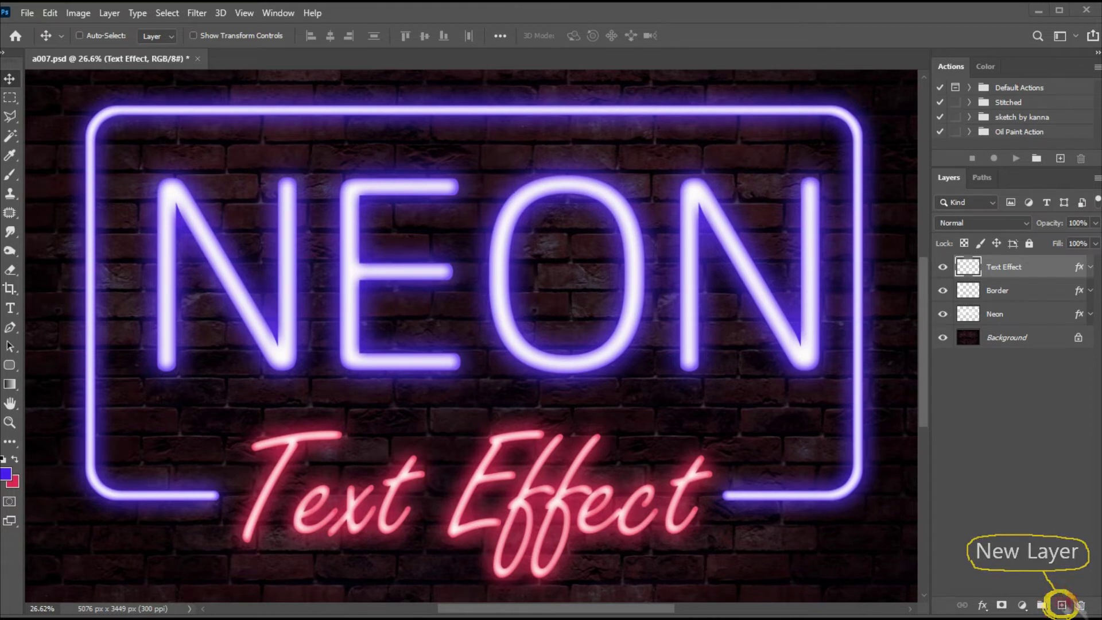
Step: Create a new empty layer above the Text Effect layer and select the Background layer
left_click(1061, 606)
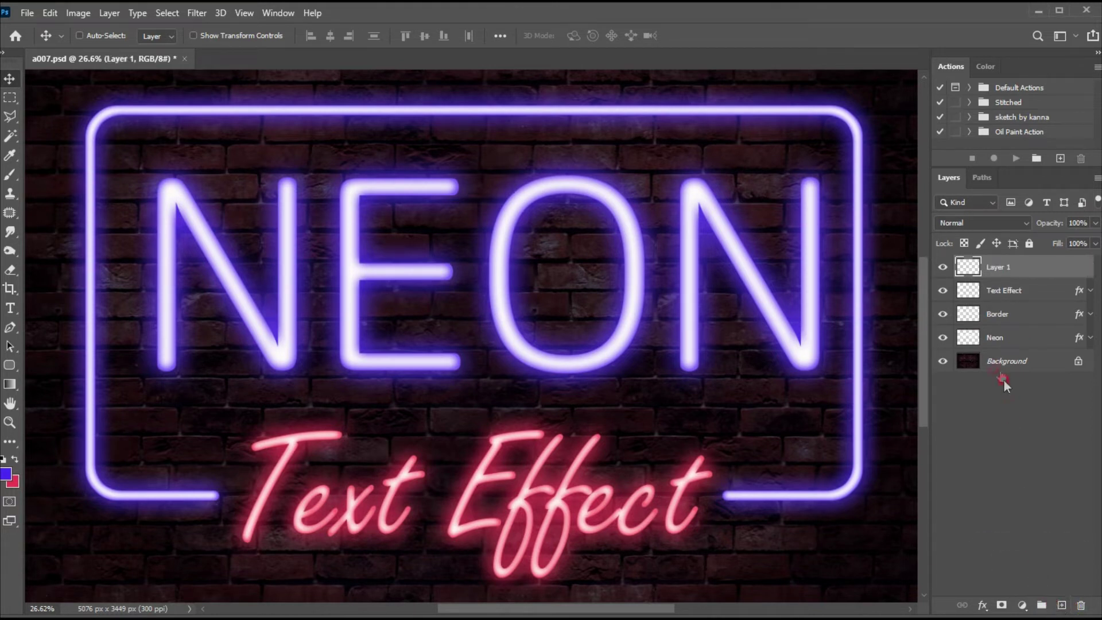
key("alt+comma")
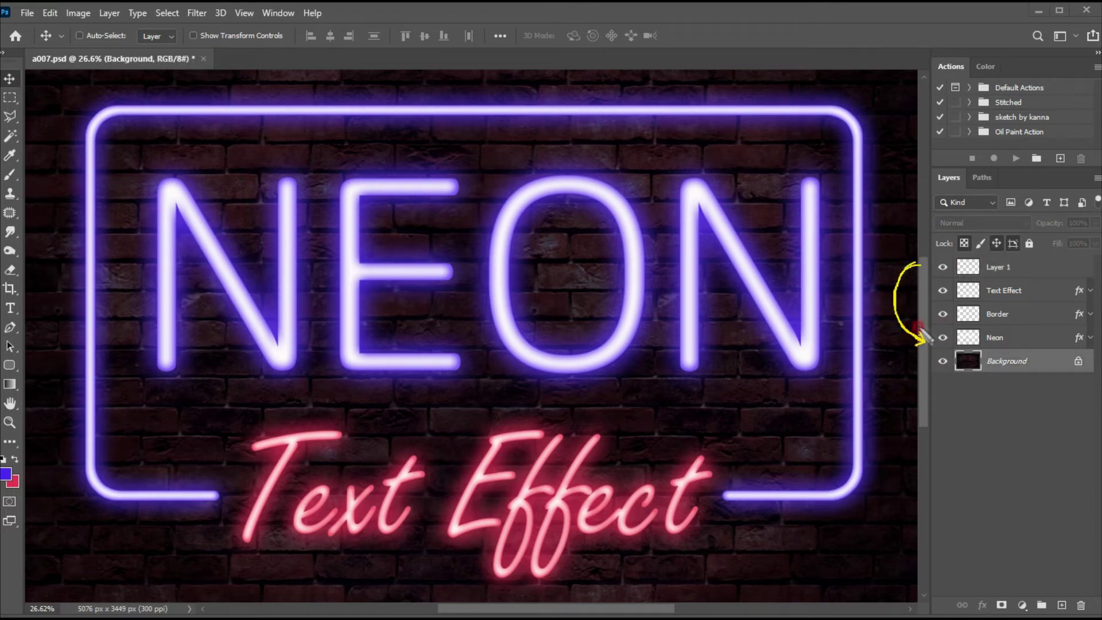
Step: Move Layer 1 directly above the Background layer and set its blend mode to Color Dodge
left_click_drag(985, 269, 993, 349)
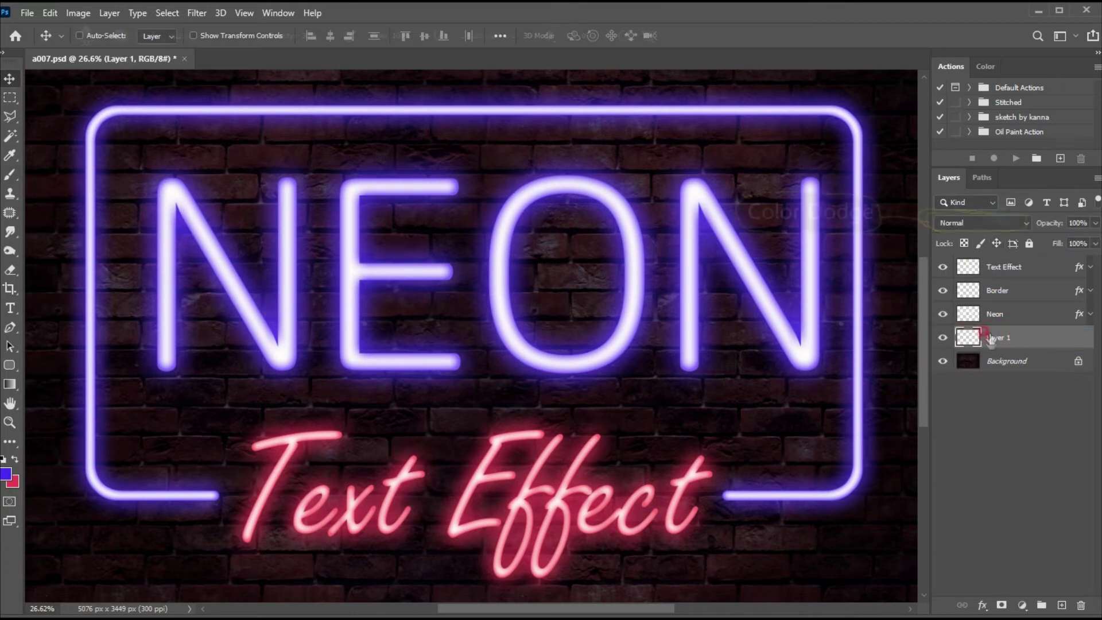
key("b")
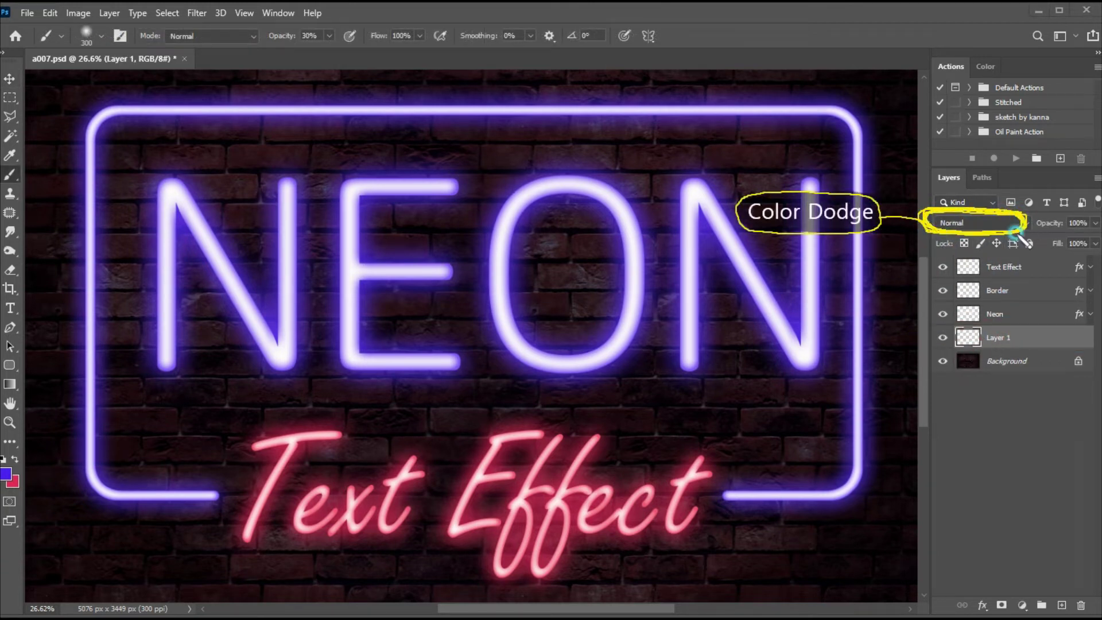
left_click(971, 222)
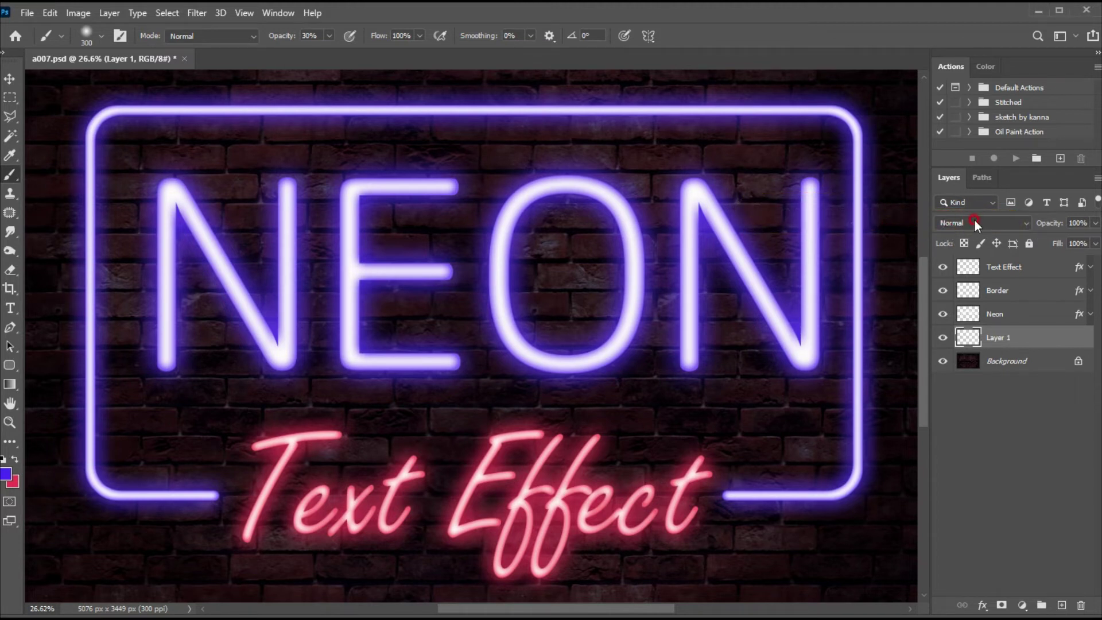
left_click(982, 357)
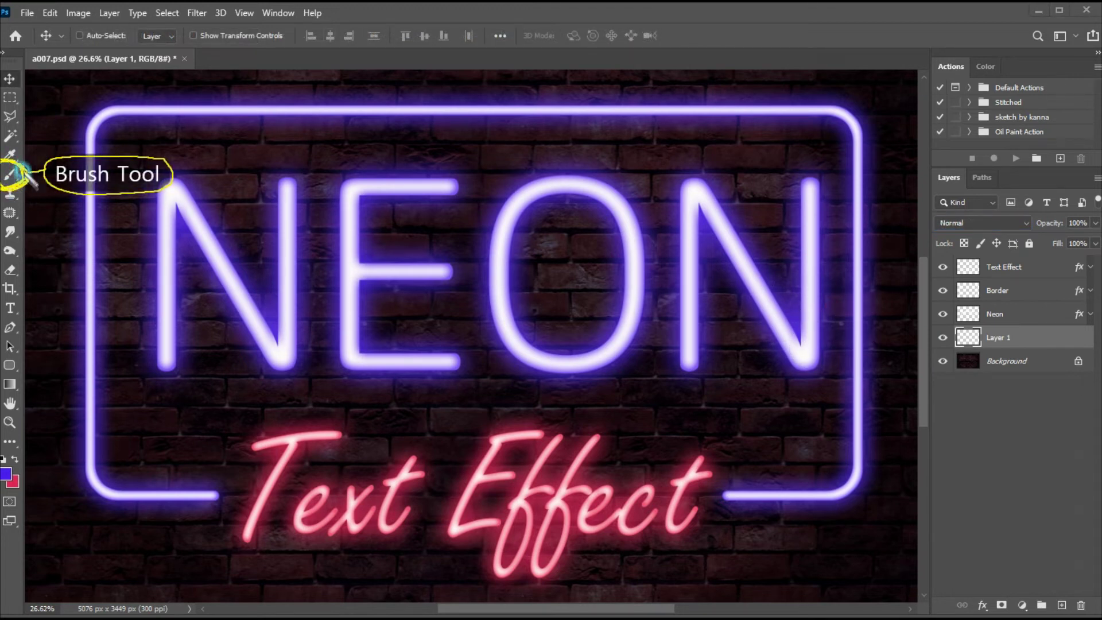
Step: Paint a blue glow on Layer 1 around the border and NEON letters with a 500 px brush at 30% opacity
left_click(9, 174)
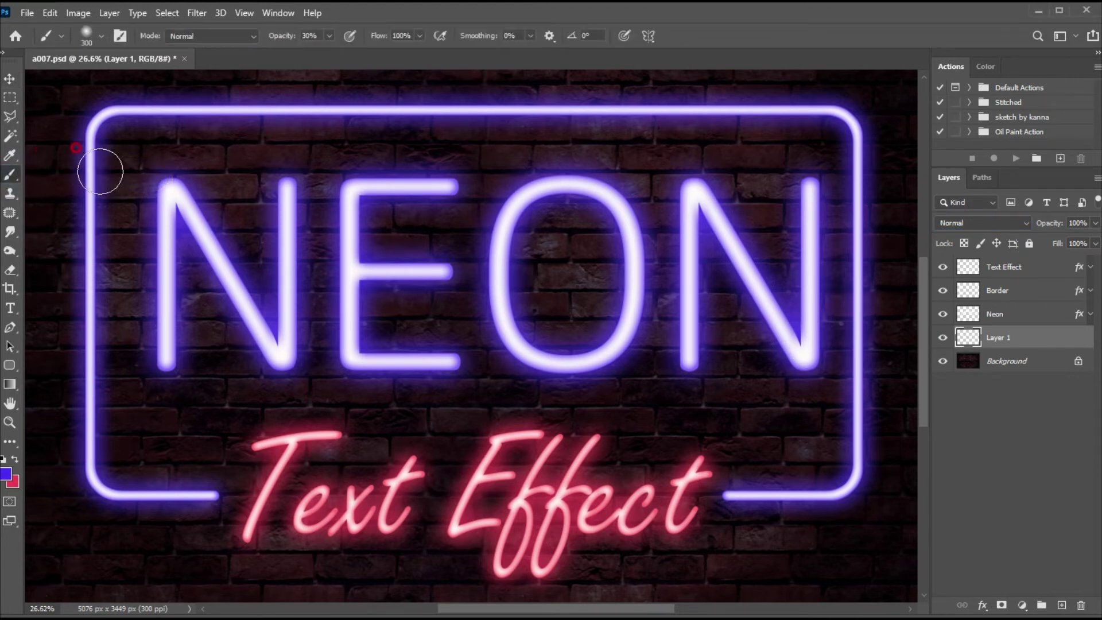
key("3")
key("bracketright")
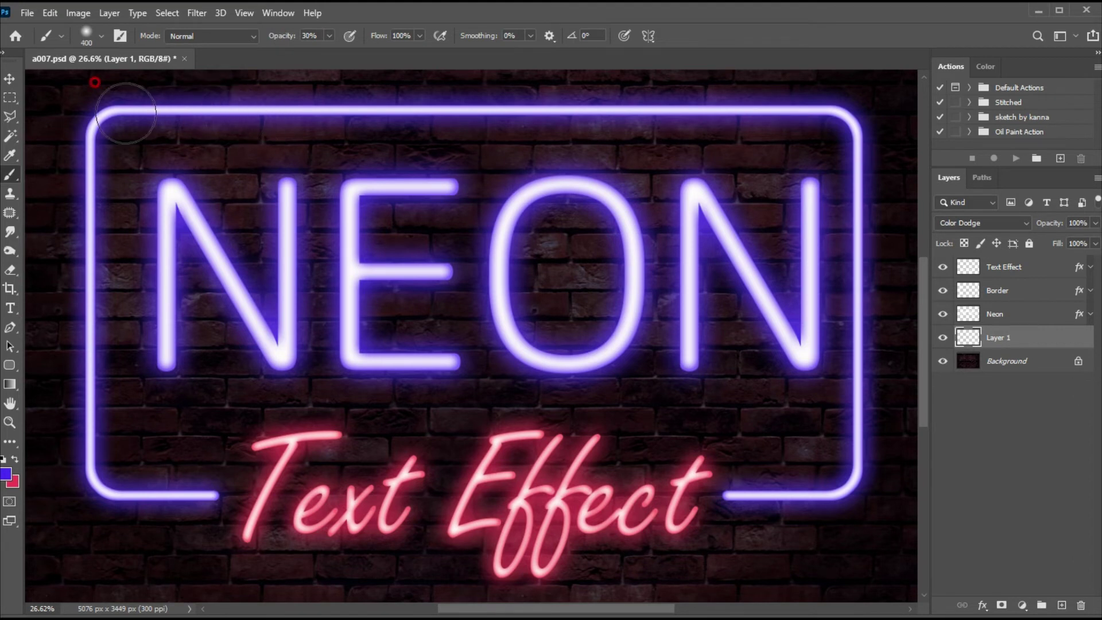
key("bracketright")
left_click_drag(310, 71, 534, 73)
mouse_move(735, 108)
left_mouse_down()
mouse_move(851, 118)
mouse_move(864, 158)
mouse_move(870, 111)
mouse_move(879, 295)
mouse_move(875, 134)
mouse_move(872, 461)
mouse_move(777, 503)
left_mouse_up()
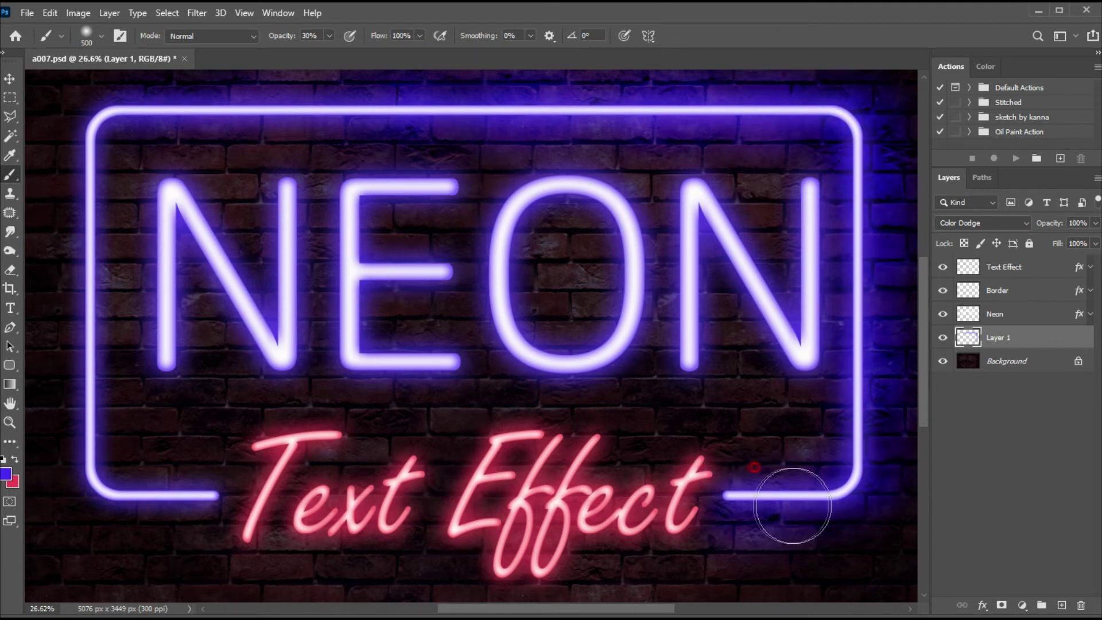
mouse_move(669, 192)
left_mouse_down()
mouse_move(554, 254)
mouse_move(344, 155)
mouse_move(374, 317)
mouse_move(322, 264)
mouse_move(195, 270)
mouse_move(164, 472)
mouse_move(80, 460)
left_mouse_up()
mouse_move(118, 497)
left_mouse_down()
mouse_move(79, 140)
mouse_move(185, 137)
mouse_move(877, 281)
mouse_move(384, 529)
left_mouse_up()
Step: Paint a red glow behind the Text Effect lettering with a 300 px brush, and lower Layer 1's opacity to 75%
key("x")
key("bracketleft")
key("bracketleft")
left_click_drag(278, 422, 300, 411)
mouse_move(253, 530)
left_mouse_down()
mouse_move(312, 495)
mouse_move(318, 538)
mouse_move(406, 506)
mouse_move(396, 462)
mouse_move(311, 505)
mouse_move(482, 506)
mouse_move(380, 505)
mouse_move(490, 542)
mouse_move(504, 570)
mouse_move(479, 553)
mouse_move(701, 506)
mouse_move(716, 443)
mouse_move(597, 490)
mouse_move(597, 434)
mouse_move(540, 429)
mouse_move(483, 512)
mouse_move(350, 543)
mouse_move(323, 542)
mouse_move(292, 505)
mouse_move(277, 519)
mouse_move(364, 448)
mouse_move(252, 446)
mouse_move(235, 463)
mouse_move(415, 450)
mouse_move(356, 442)
mouse_move(361, 426)
mouse_move(463, 433)
left_mouse_up()
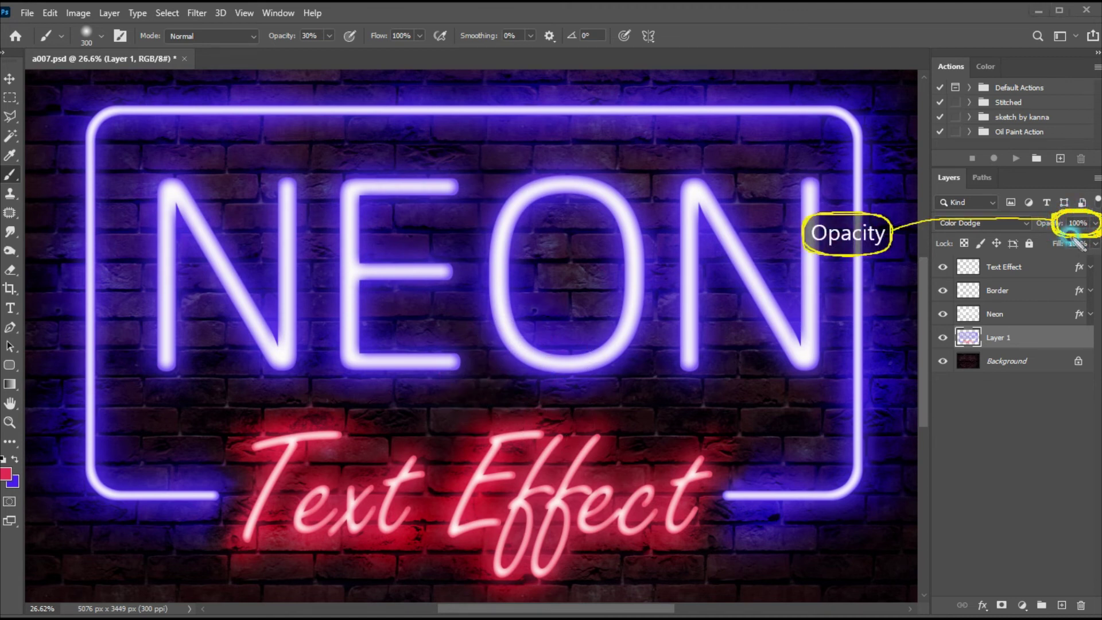
mouse_move(1090, 222)
left_mouse_down()
mouse_move(1090, 240)
mouse_move(1073, 243)
mouse_move(1087, 246)
left_mouse_up()
key("v")
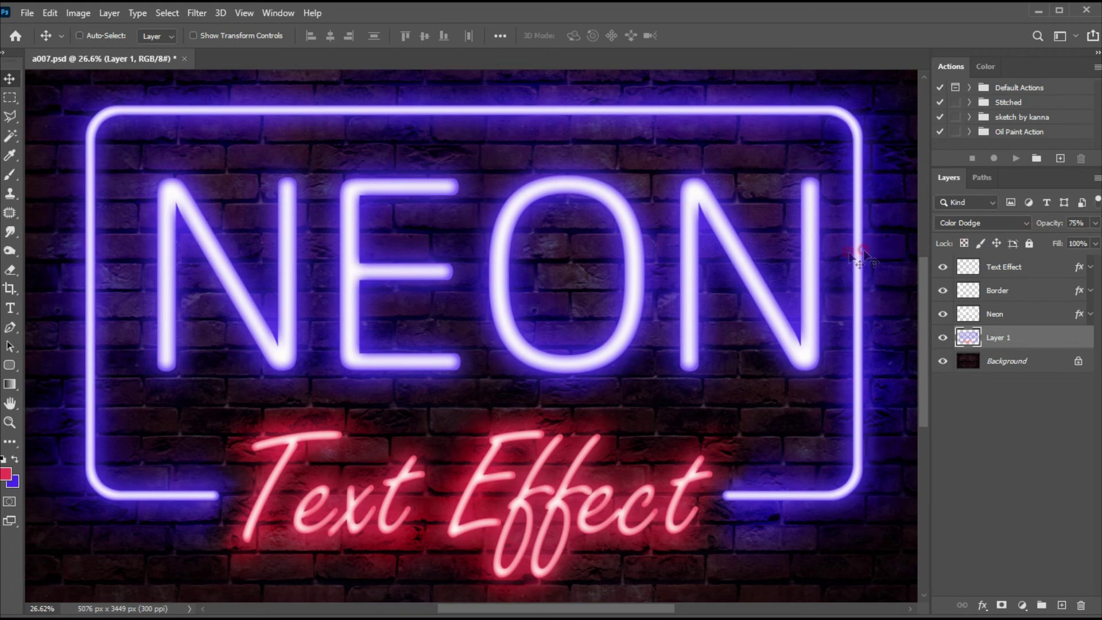